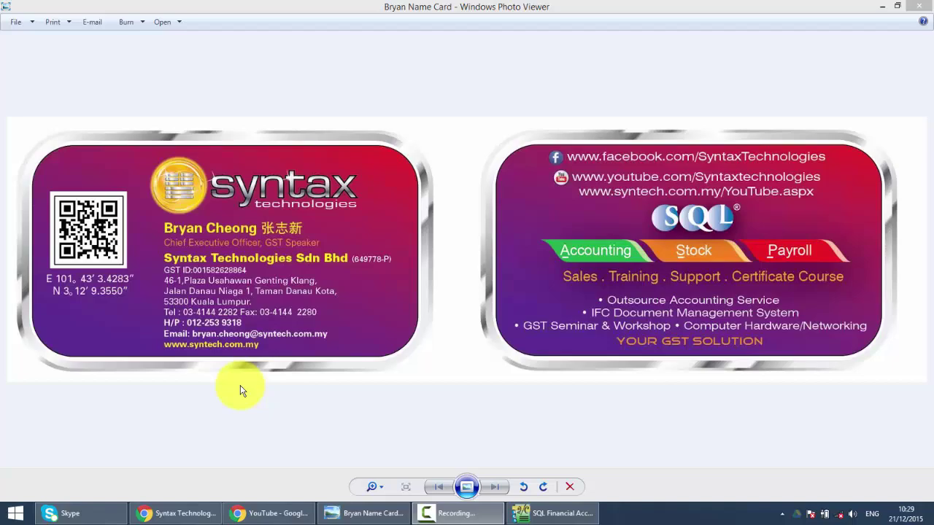
Step: Switch to the SQL Financial Accounting login window from the taskbar
{"action": "left_click", "coordinate": [523, 511]}
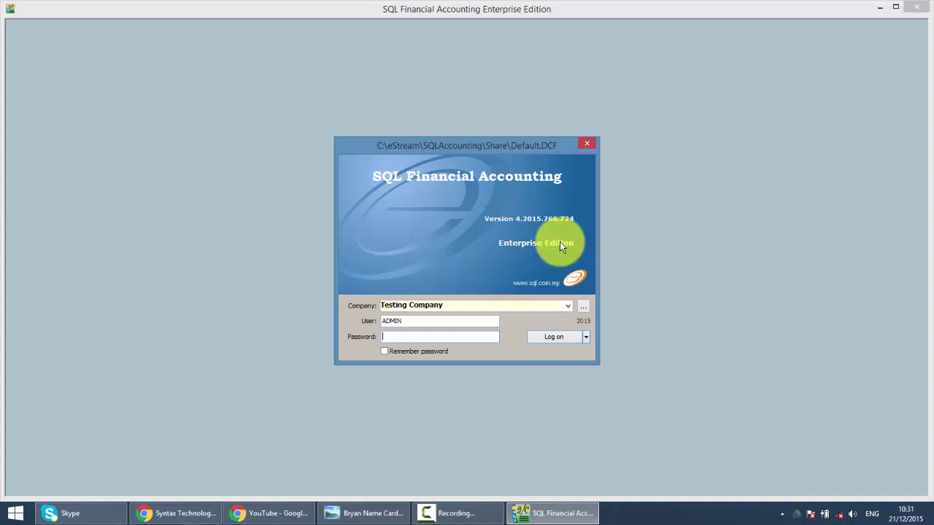
Step: Enter the account password and log in to Testing Company [2015]
{"action": "type", "text": "ADMIN"}
{"action": "key", "text": "Return"}
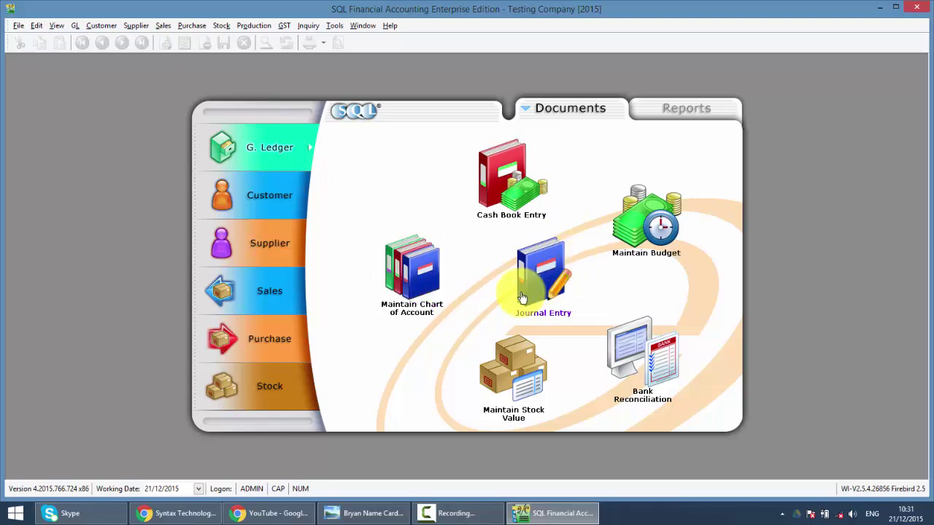
Step: Start a database backup of ACC-0001.FDB with the Desktop as its destination folder
{"action": "left_click", "coordinate": [16, 29]}
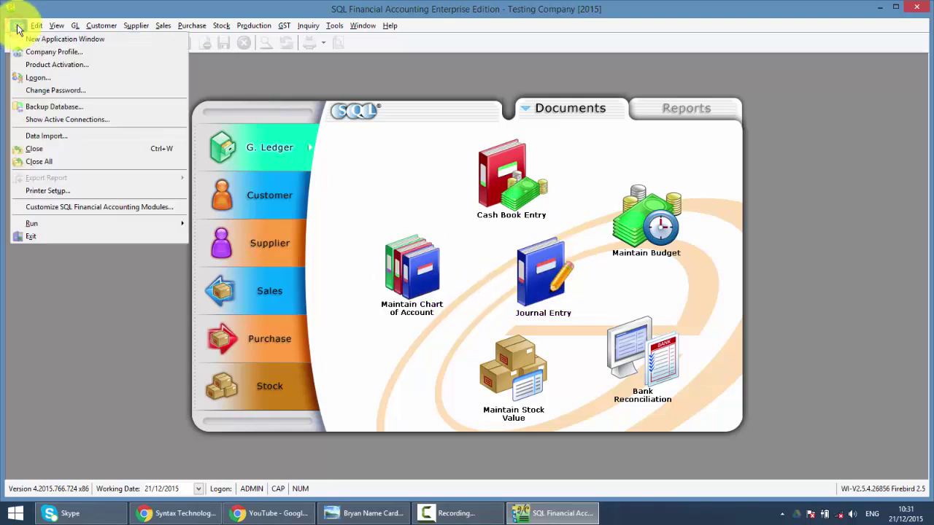
{"action": "left_click", "coordinate": [42, 104]}
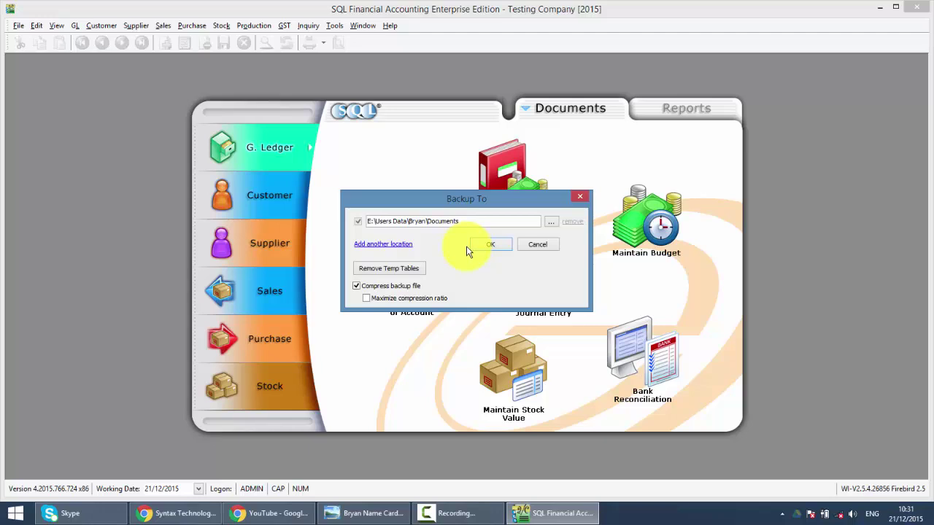
{"action": "left_click", "coordinate": [549, 222]}
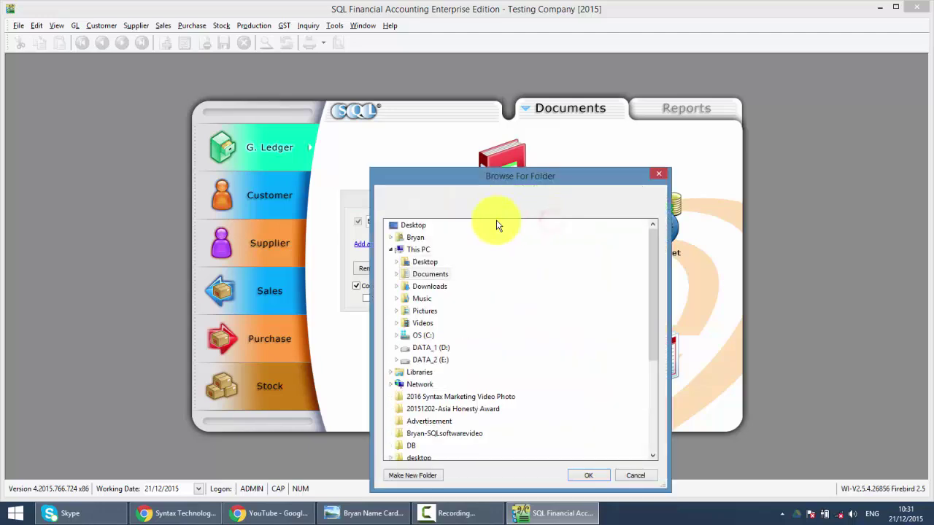
{"action": "left_click", "coordinate": [432, 226]}
{"action": "left_click", "coordinate": [583, 475]}
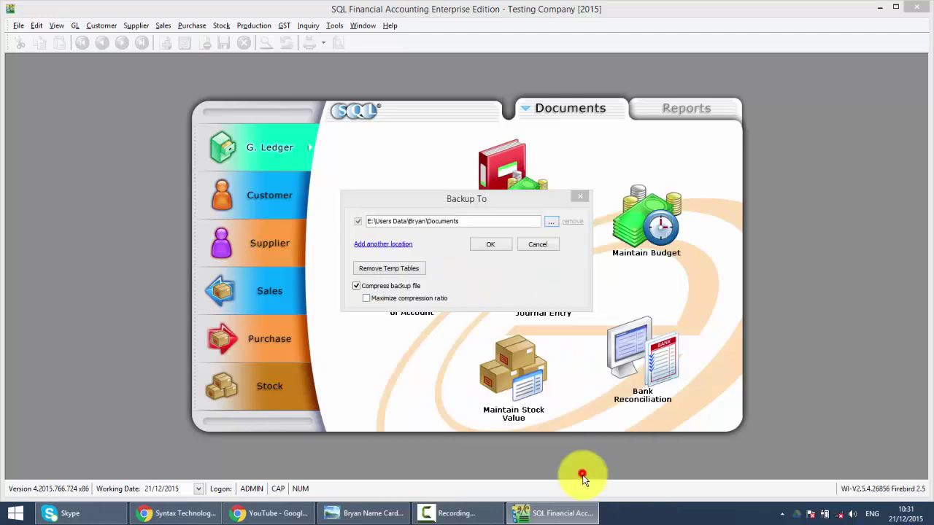
Step: Run the backup, dismiss the completion message, close the log and minimize the program
{"action": "left_click", "coordinate": [499, 248]}
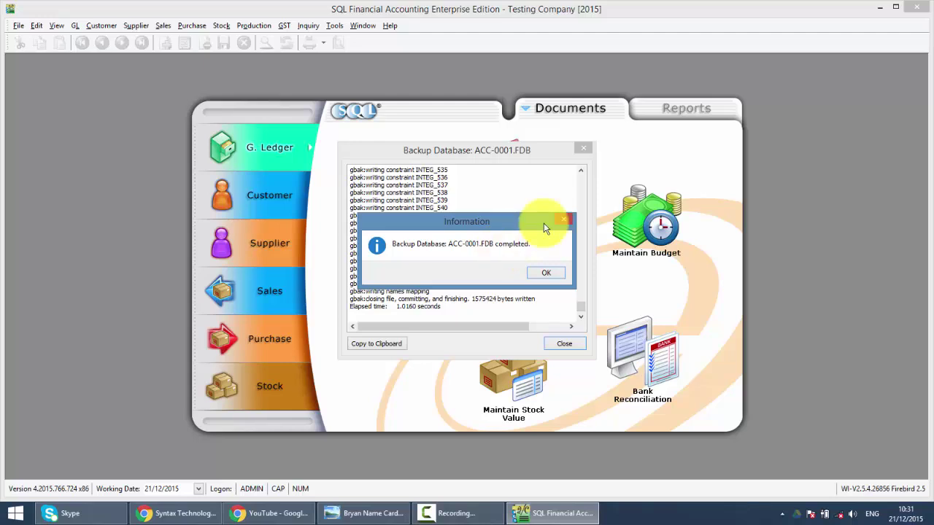
{"action": "left_click", "coordinate": [547, 276]}
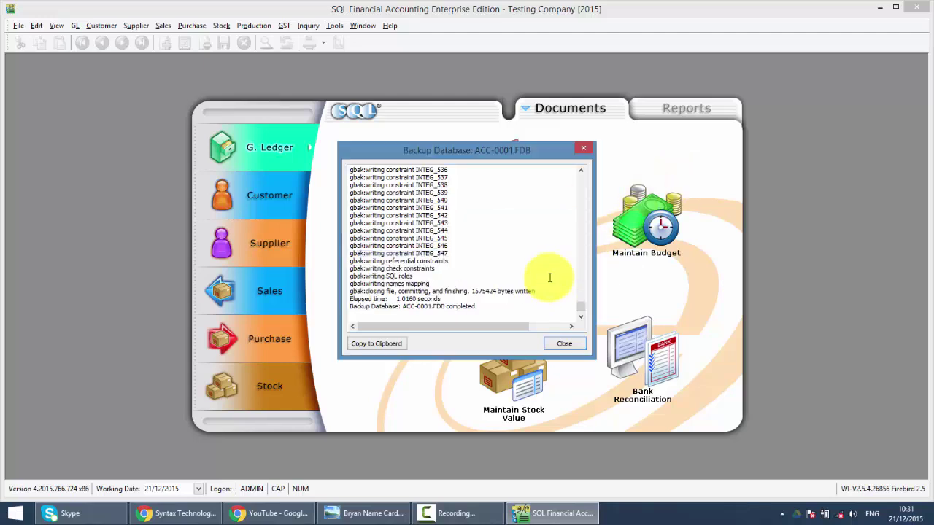
{"action": "left_click", "coordinate": [587, 148]}
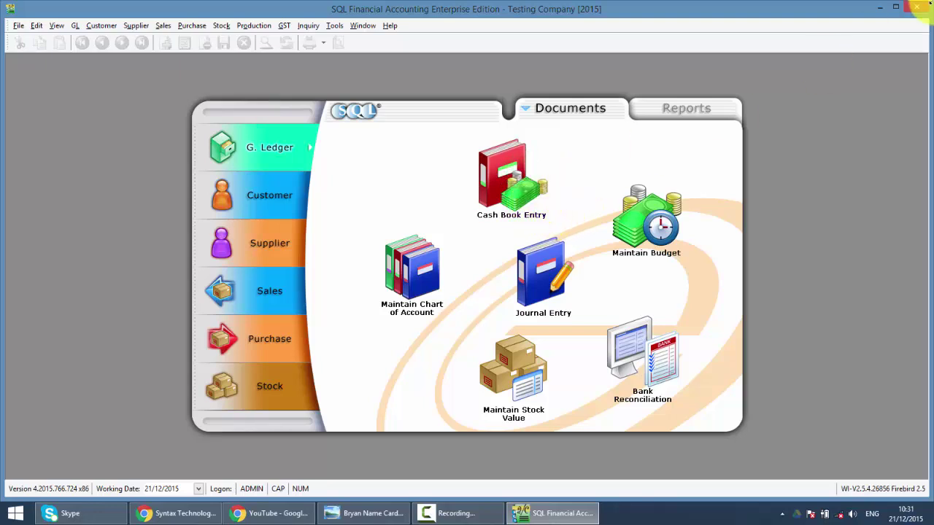
{"action": "left_click", "coordinate": [880, 10]}
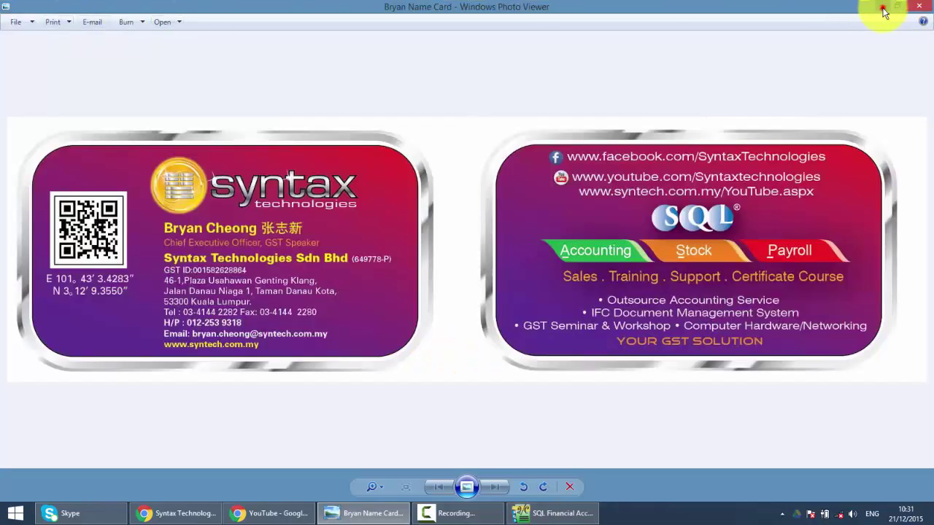
Step: Browse This PC to C:\eStream\SQLAccounting and check the DB folder's database file
{"action": "left_click", "coordinate": [878, 7]}
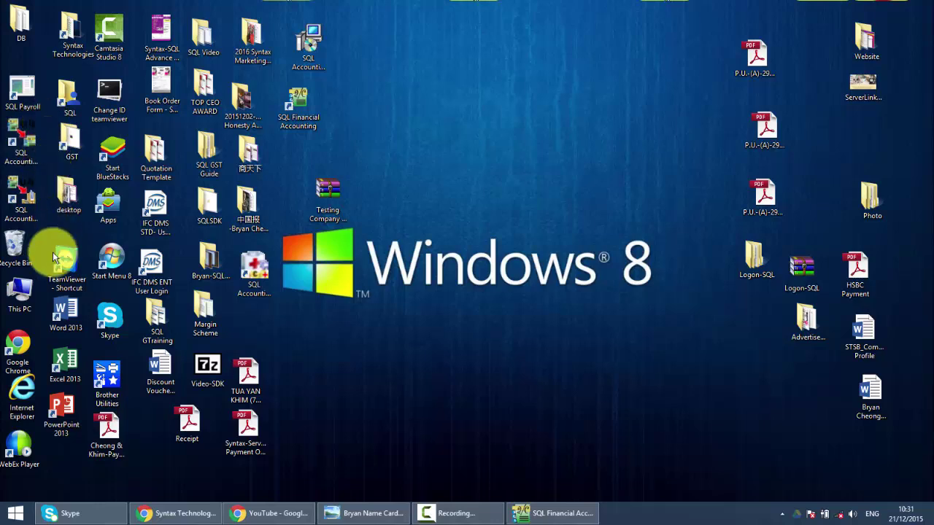
{"action": "double_click", "coordinate": [27, 283]}
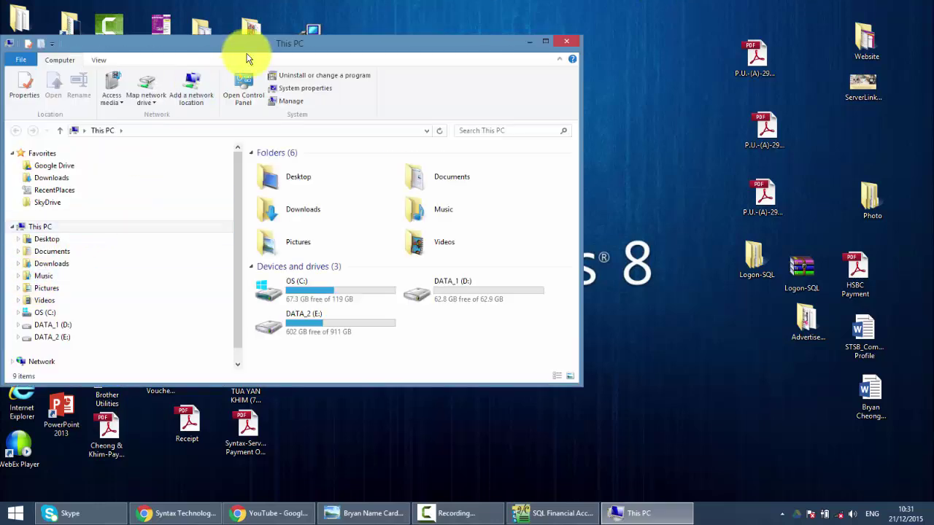
{"action": "double_click", "coordinate": [247, 9]}
{"action": "left_click", "coordinate": [254, 49]}
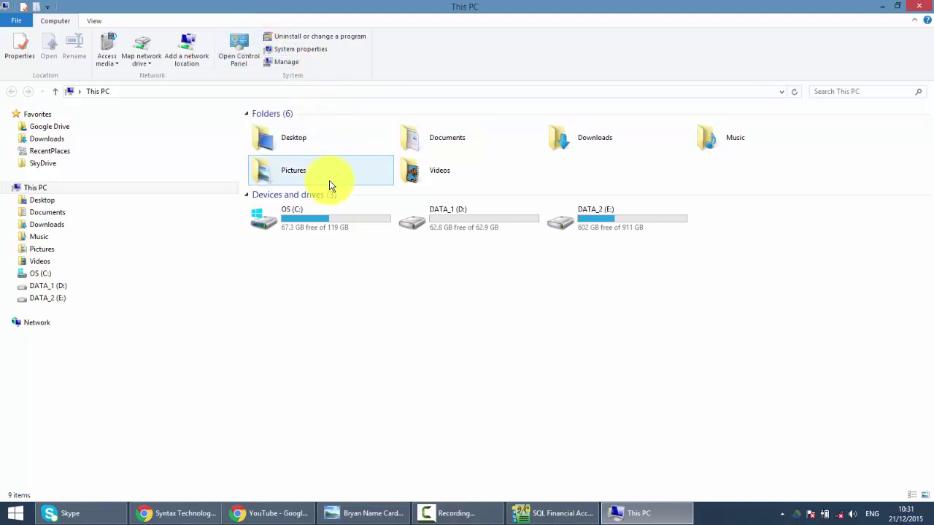
{"action": "double_click", "coordinate": [314, 226]}
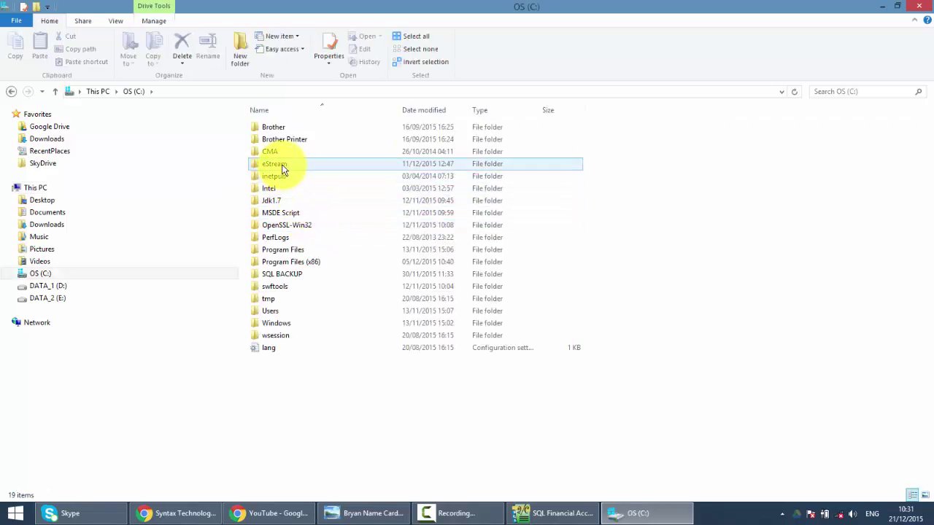
{"action": "double_click", "coordinate": [281, 163]}
{"action": "double_click", "coordinate": [280, 130]}
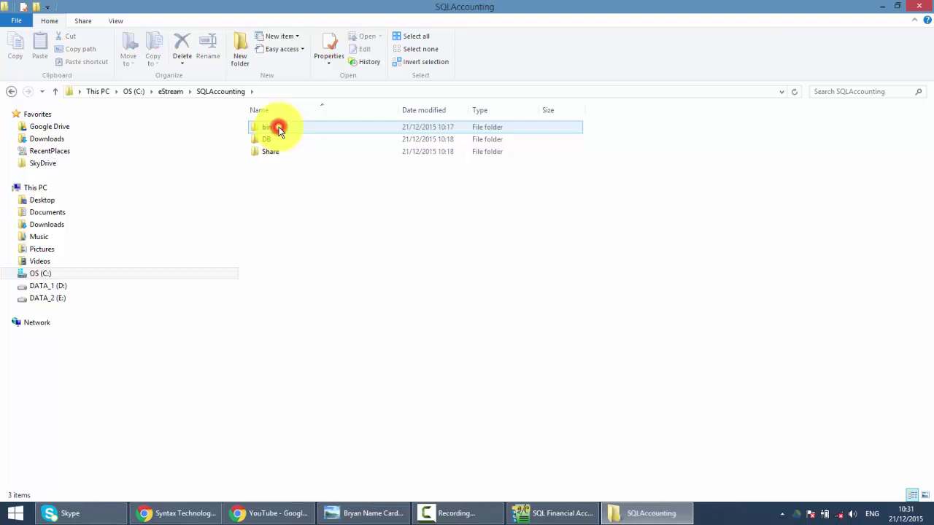
{"action": "left_click", "coordinate": [277, 140]}
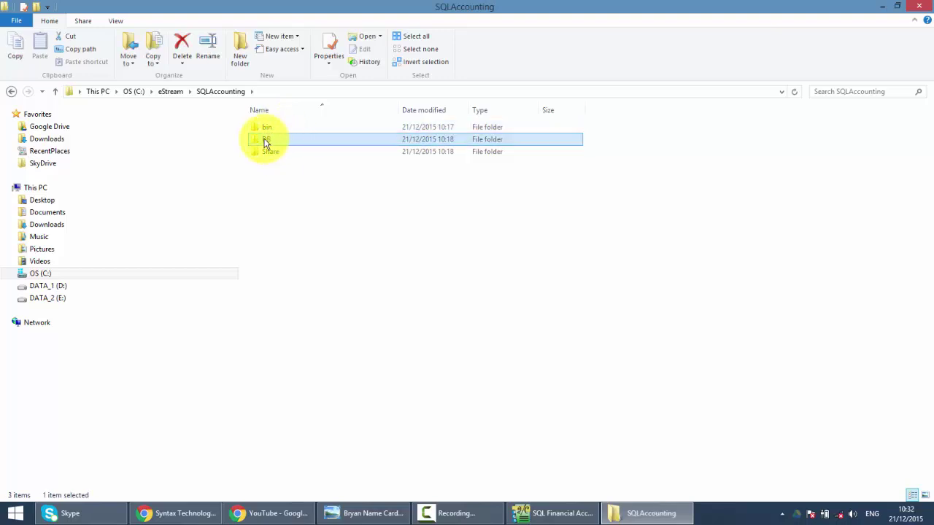
{"action": "double_click", "coordinate": [273, 143]}
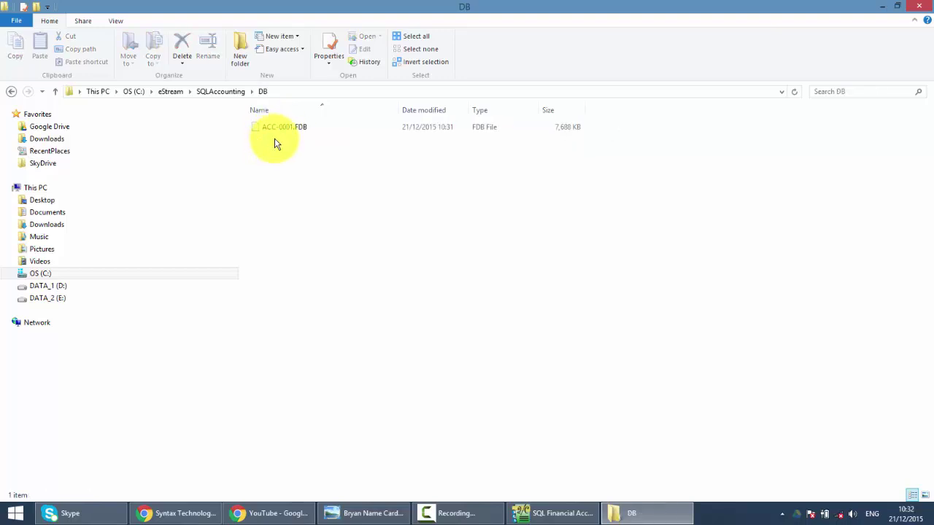
Step: Select only the DB folder in SQLAccounting and cut it
{"action": "left_click", "coordinate": [12, 91]}
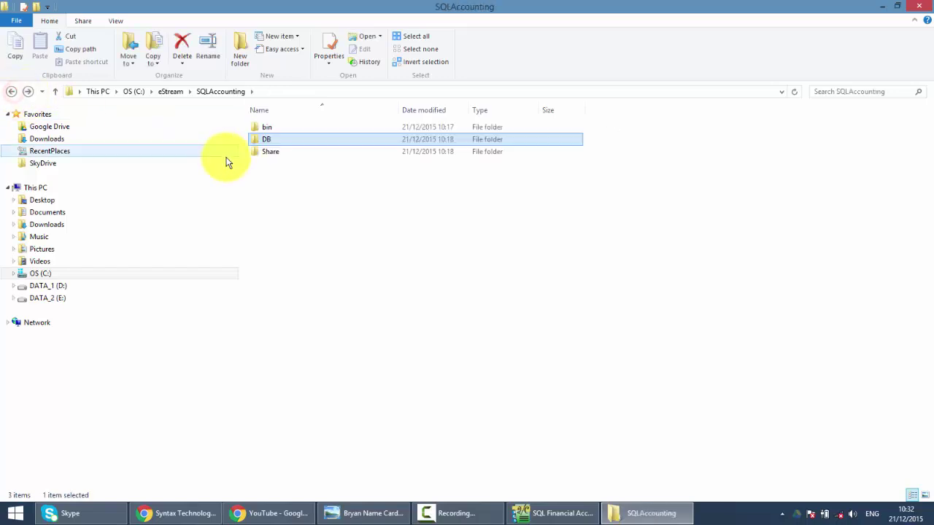
{"action": "left_click", "coordinate": [295, 151], "text": "ctrl"}
{"action": "left_click", "coordinate": [296, 151], "text": "ctrl"}
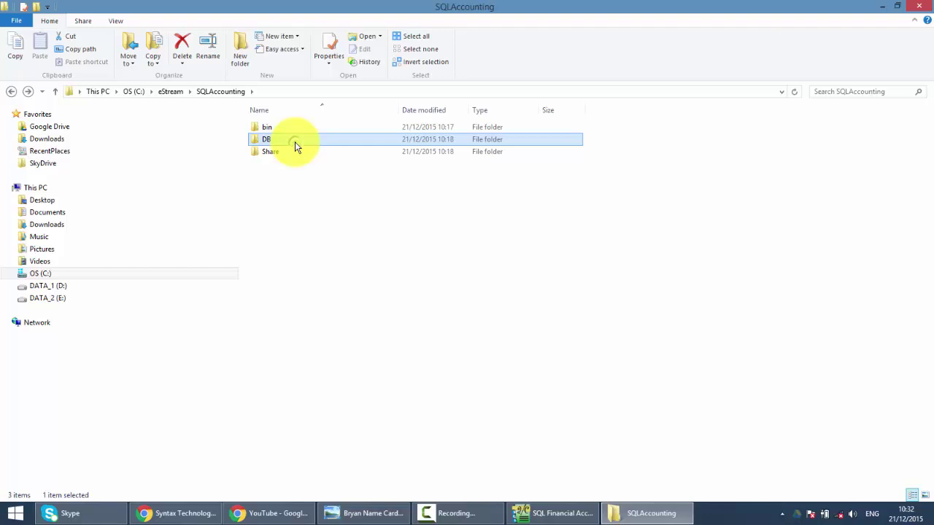
{"action": "right_click", "coordinate": [295, 143]}
{"action": "left_click", "coordinate": [341, 369]}
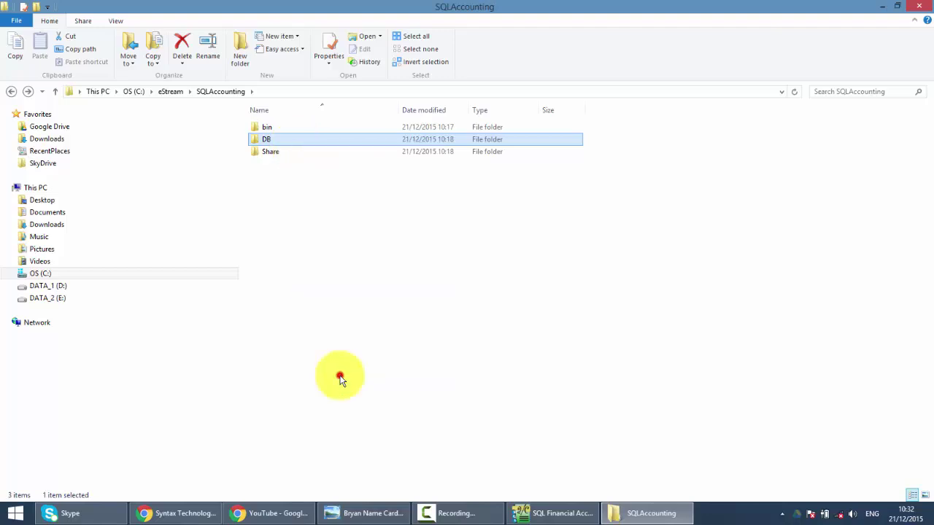
Step: Paste the DB folder onto the desktop, replacing the existing ACC-0001.FDB
{"action": "left_click", "coordinate": [881, 6]}
{"action": "right_click", "coordinate": [454, 167]}
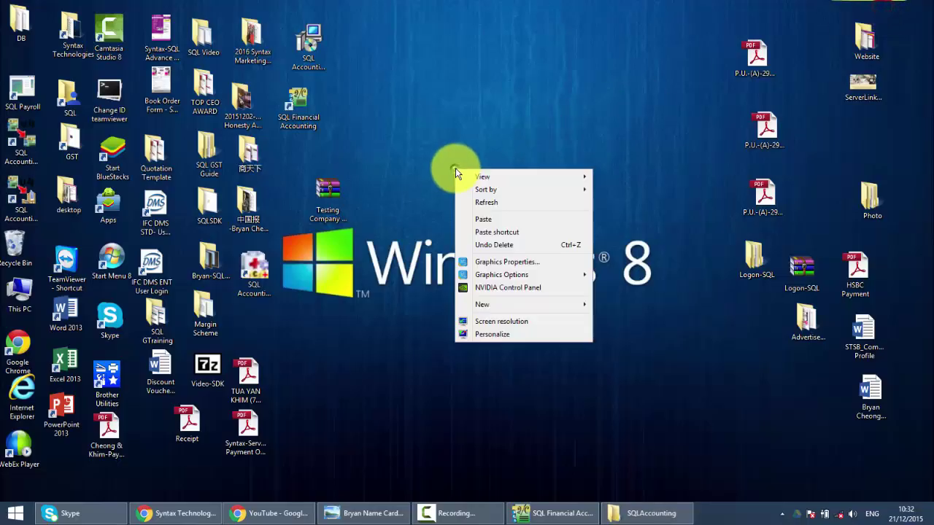
{"action": "left_click", "coordinate": [497, 220]}
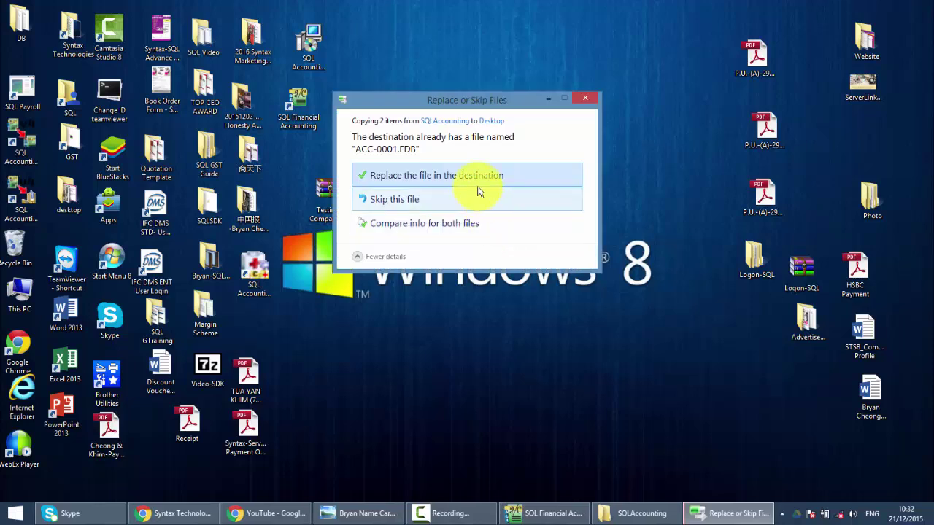
{"action": "left_click", "coordinate": [478, 178]}
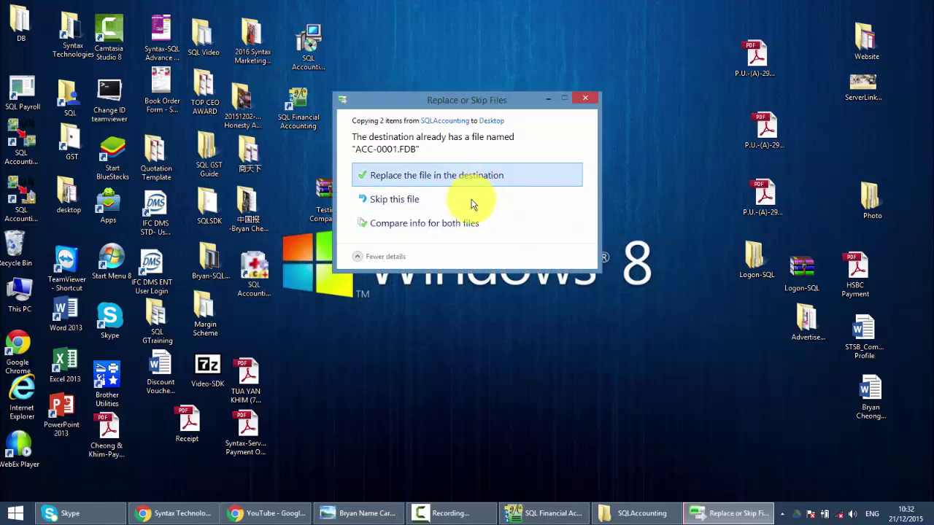
{"action": "left_click", "coordinate": [477, 185]}
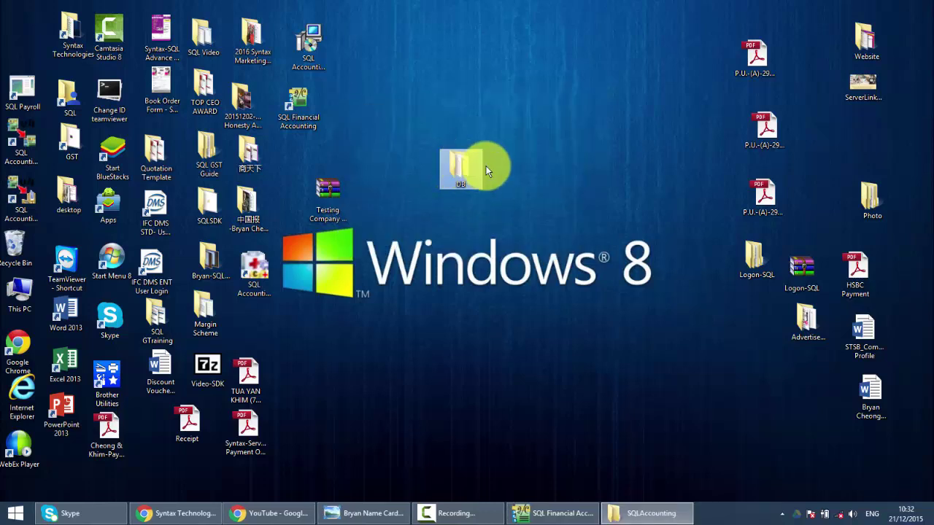
{"action": "mouse_move", "coordinate": [541, 502]}
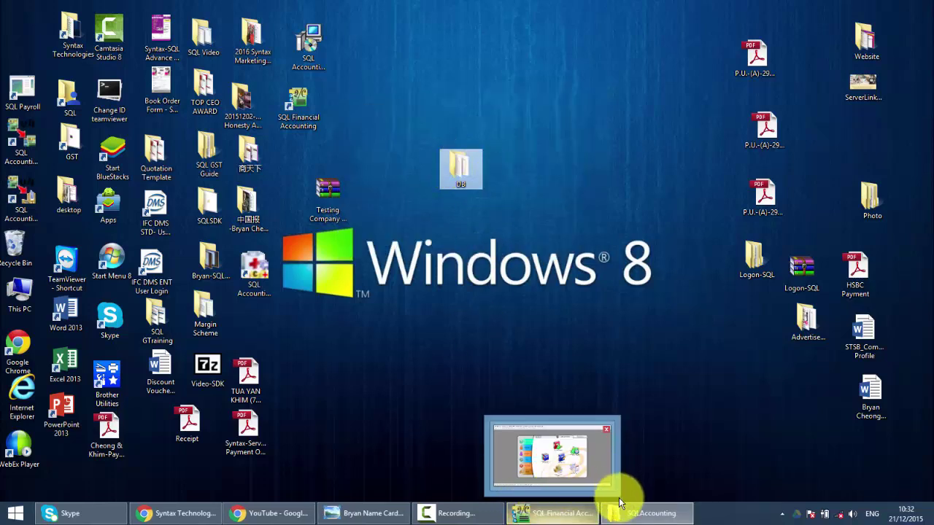
{"action": "mouse_move", "coordinate": [611, 504]}
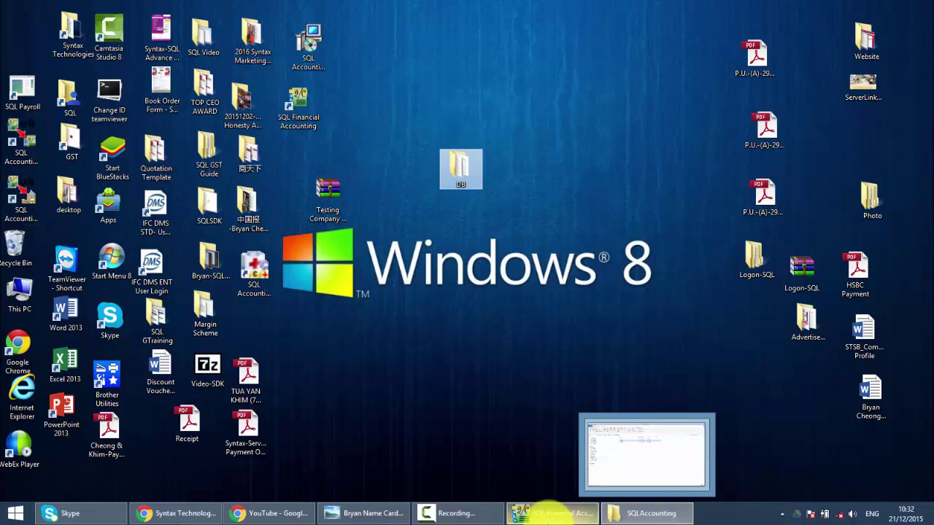
Step: Check the About box, confirming the installed version is 4.2015.766.724
{"action": "left_click", "coordinate": [537, 516]}
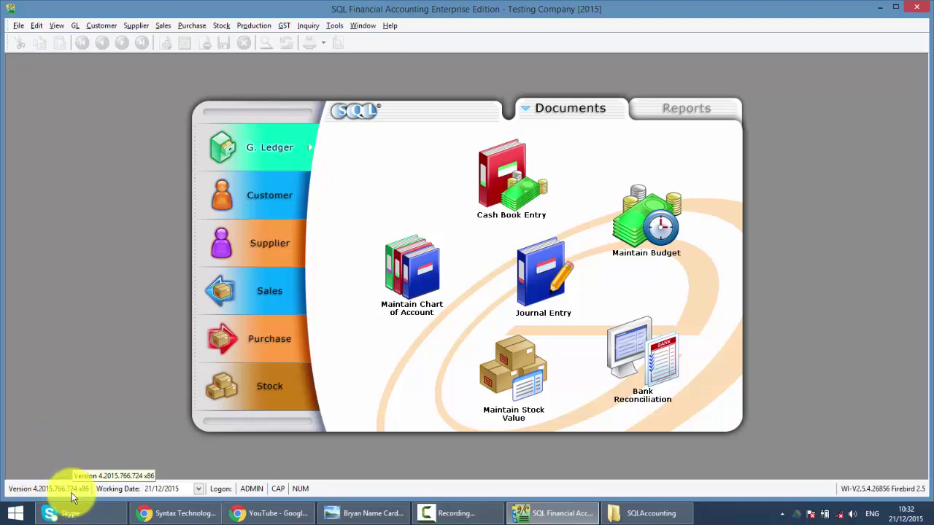
{"action": "left_click", "coordinate": [392, 29]}
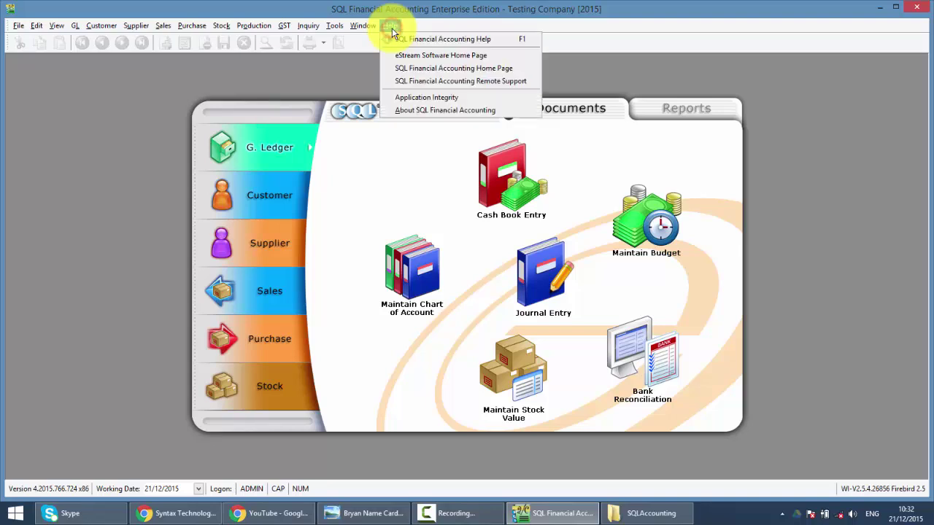
{"action": "left_click", "coordinate": [431, 111]}
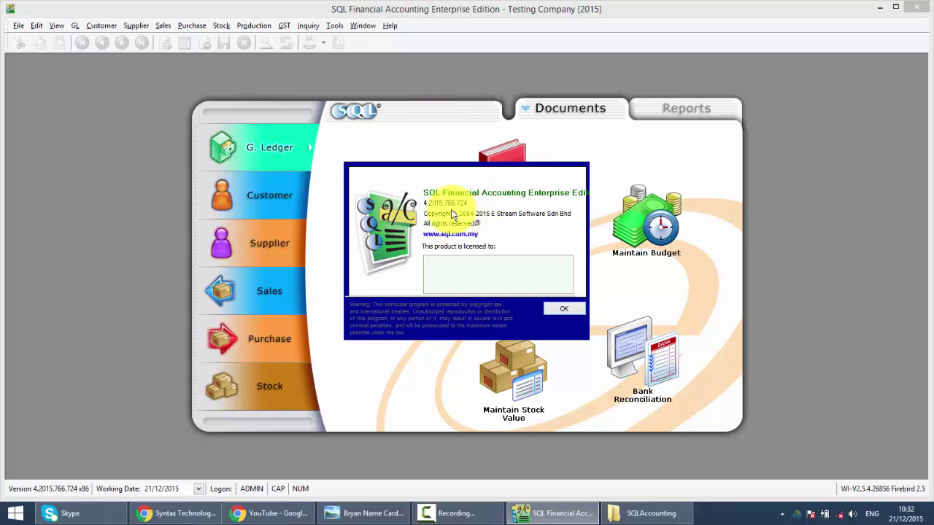
{"action": "left_click", "coordinate": [563, 310]}
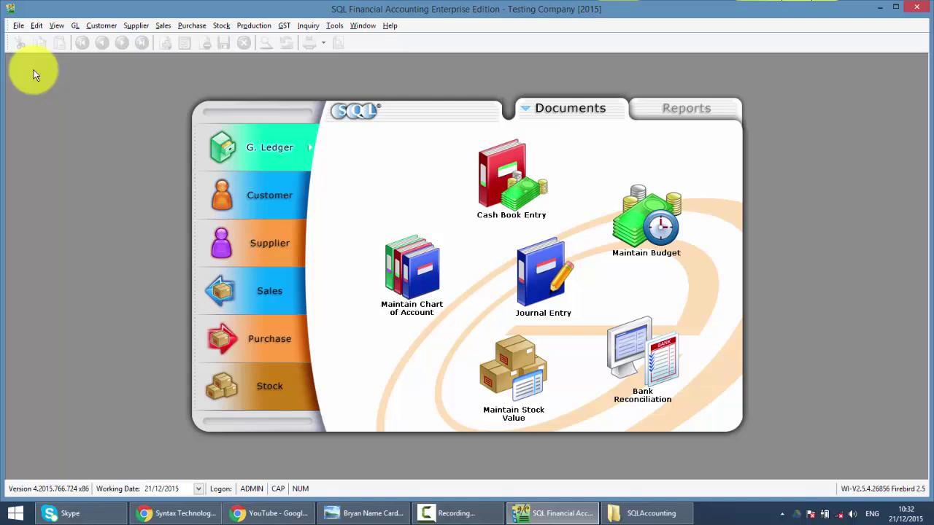
Step: Close SQL Financial Accounting without a backup and bring up the Start menu
{"action": "left_click", "coordinate": [916, 6]}
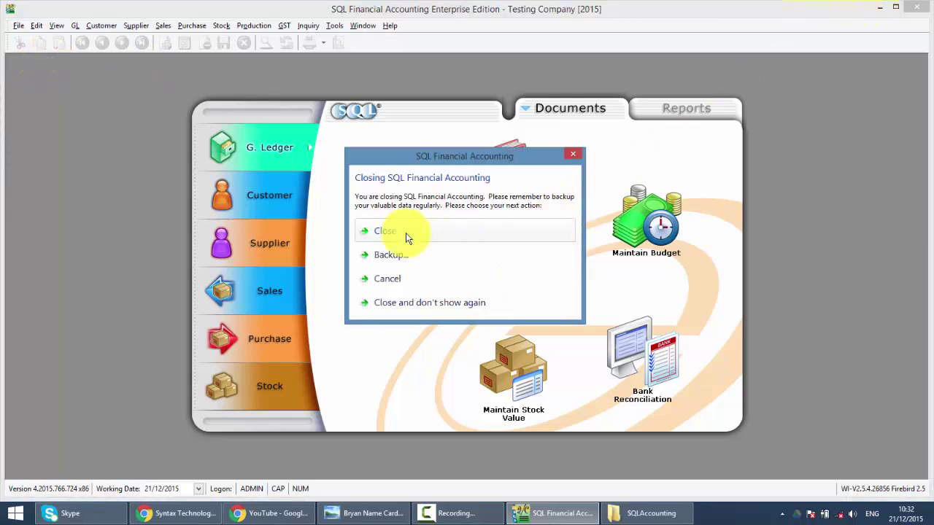
{"action": "left_click", "coordinate": [407, 232]}
{"action": "left_click", "coordinate": [21, 505]}
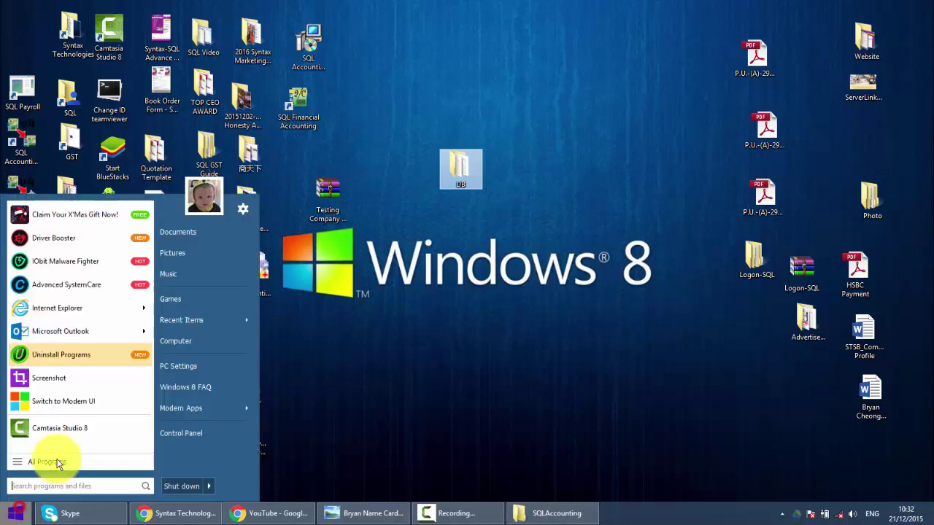
Step: Uninstall SQL Financial Accounting 4.2015.766.724 via Control Panel's Programs and Features
{"action": "left_click", "coordinate": [173, 435]}
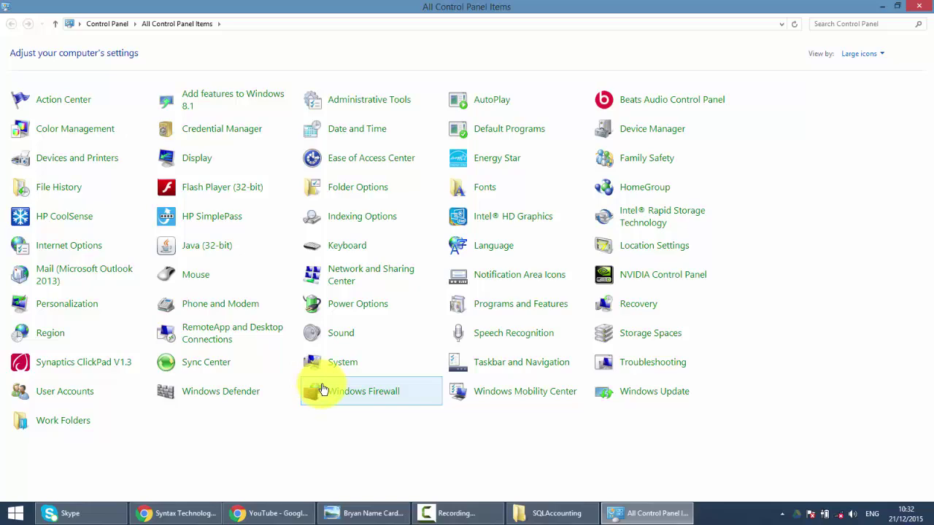
{"action": "left_click", "coordinate": [508, 305]}
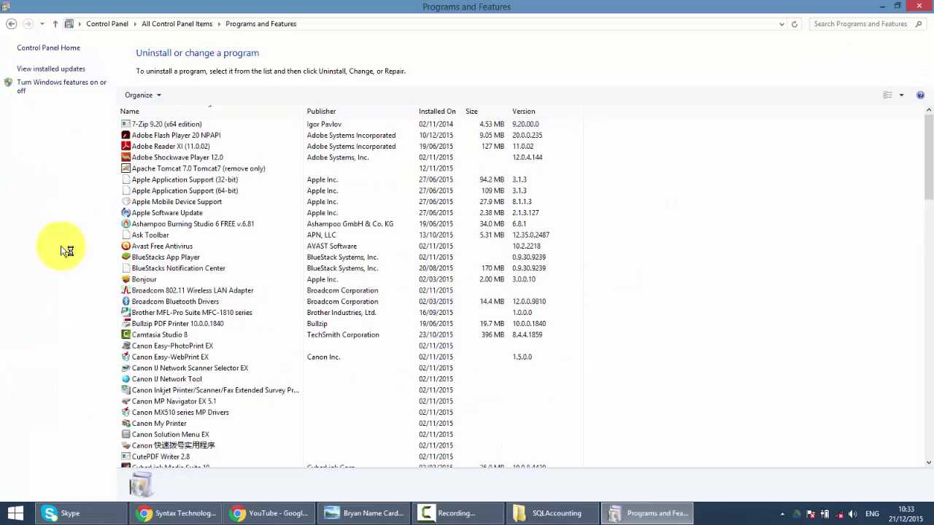
{"action": "scroll", "coordinate": [178, 314], "scroll_direction": "down", "scroll_amount": 20}
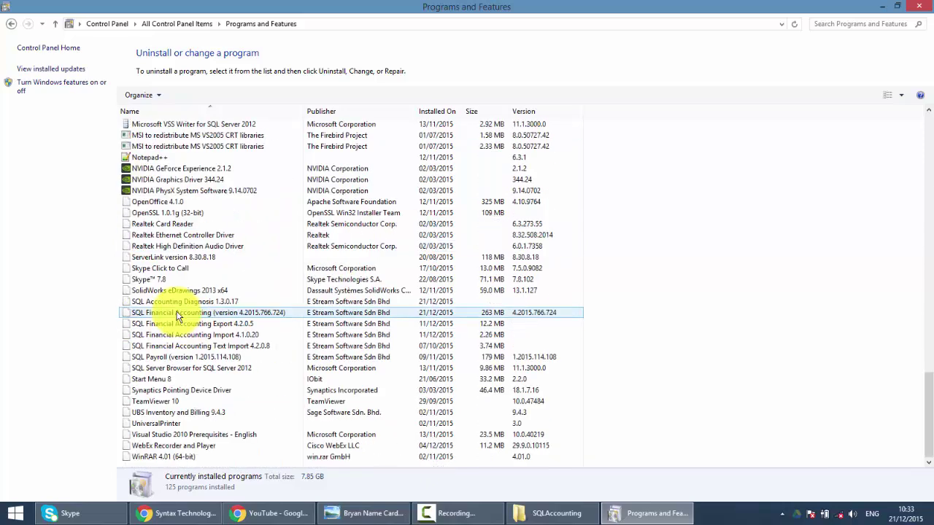
{"action": "left_click", "coordinate": [150, 312]}
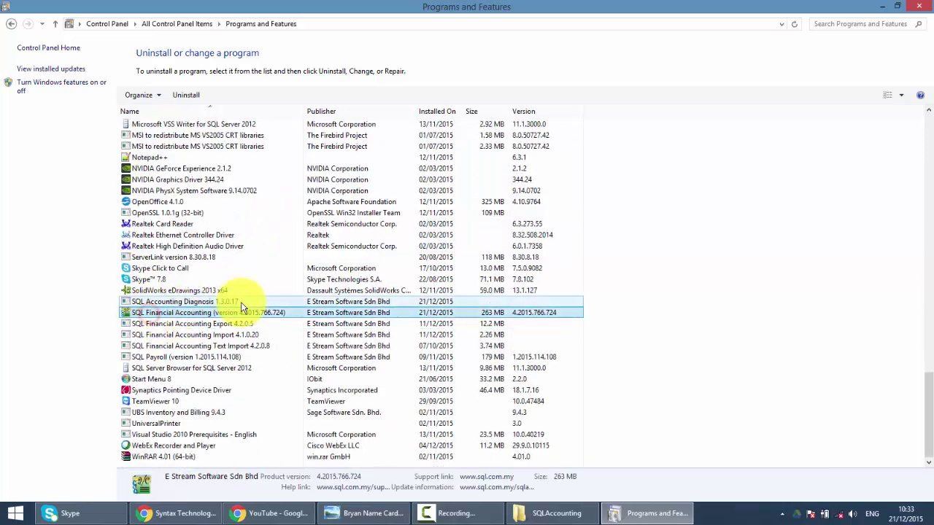
{"action": "left_click", "coordinate": [186, 95]}
{"action": "left_click", "coordinate": [513, 293]}
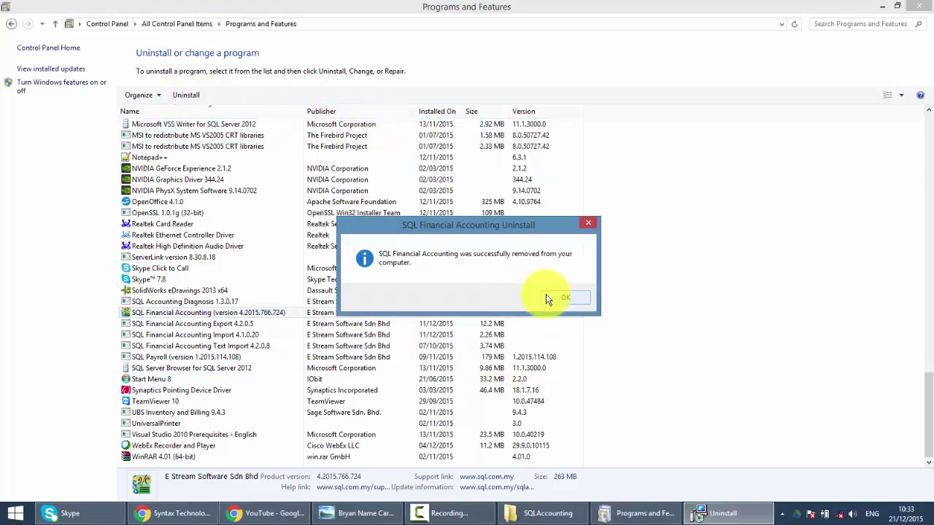
{"action": "left_click", "coordinate": [555, 297]}
{"action": "left_click", "coordinate": [918, 5]}
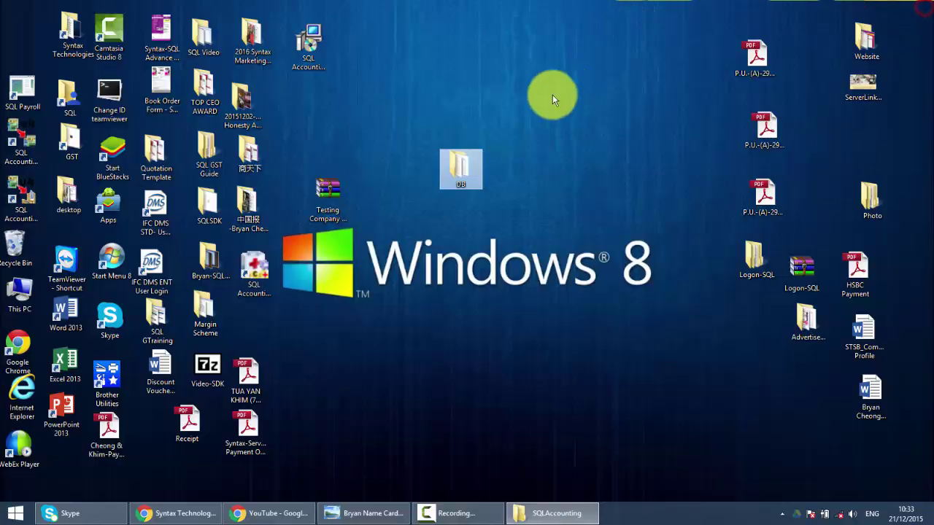
Step: Launch the SQL Accounting setup and accept the licence agreement
{"action": "left_click", "coordinate": [305, 40]}
{"action": "double_click", "coordinate": [308, 52]}
{"action": "left_click", "coordinate": [500, 147]}
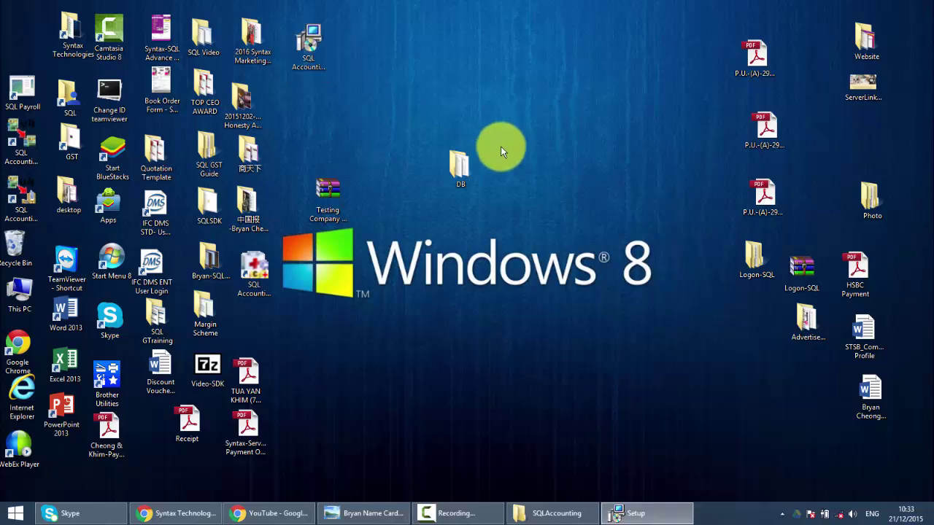
{"action": "left_click", "coordinate": [529, 350]}
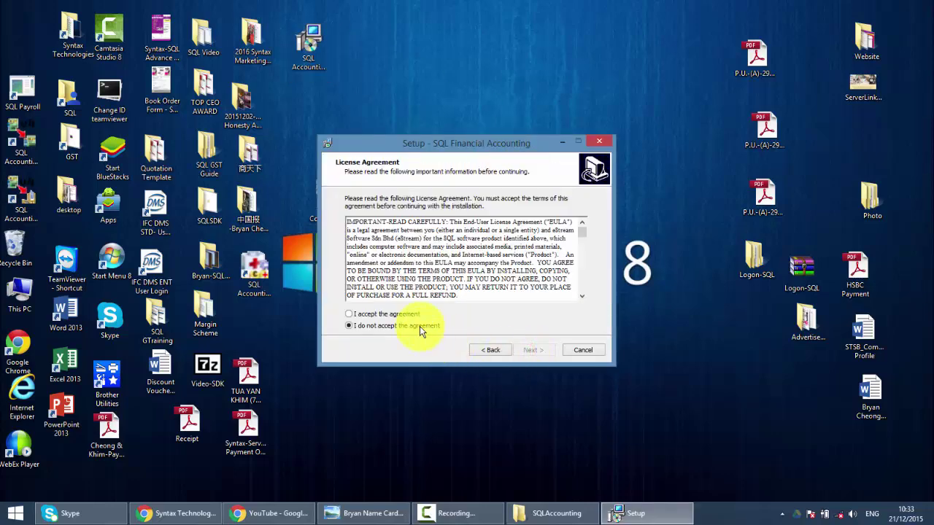
{"action": "left_click", "coordinate": [387, 313]}
{"action": "left_click", "coordinate": [530, 350]}
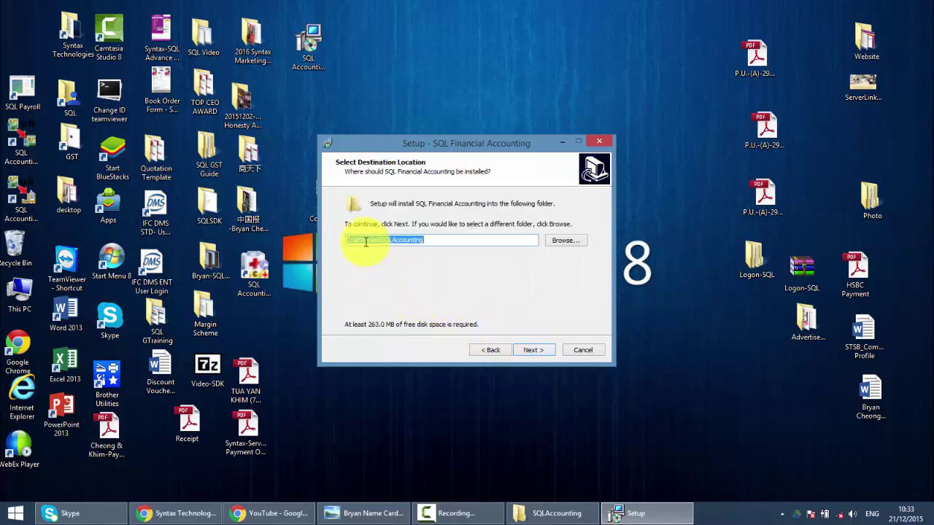
Step: Install version 4.2015.768.726 into the existing C:\eStream\SQLAccounting folder and finish setup
{"action": "left_click", "coordinate": [432, 241]}
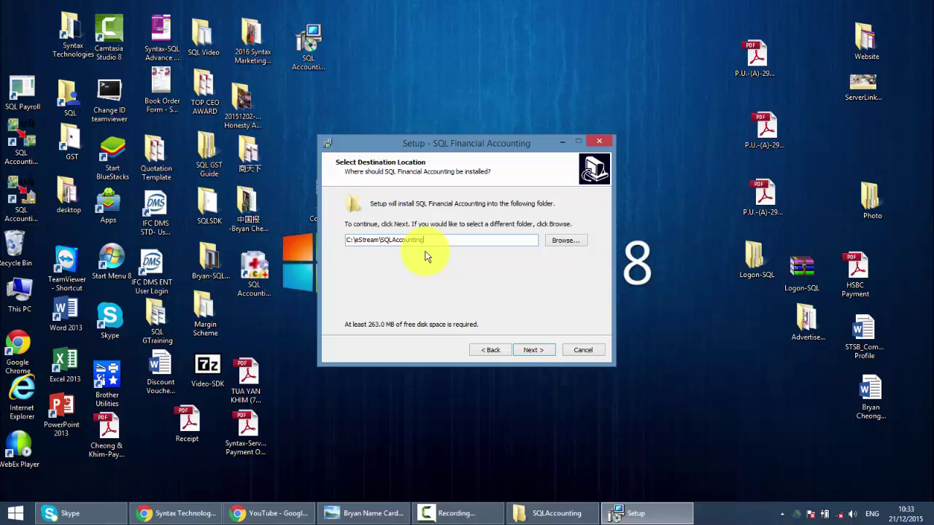
{"action": "left_click", "coordinate": [531, 350]}
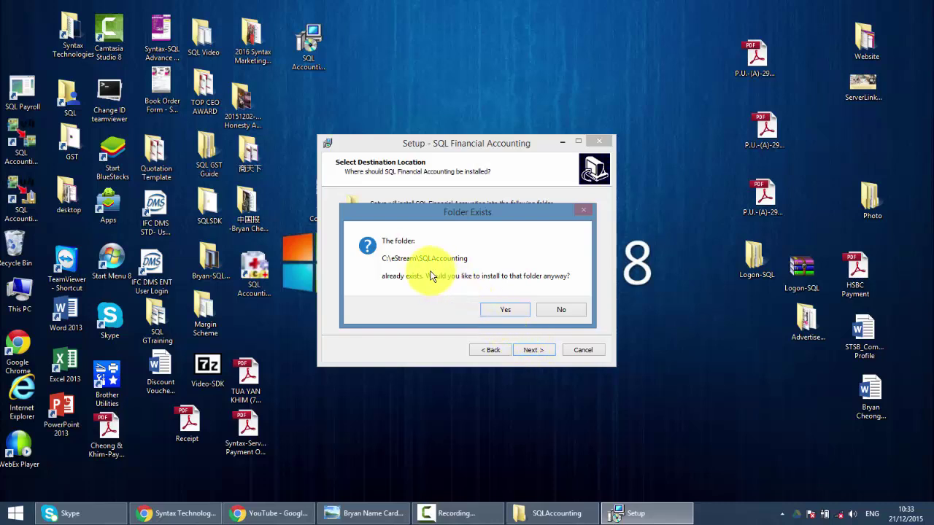
{"action": "left_click", "coordinate": [505, 312]}
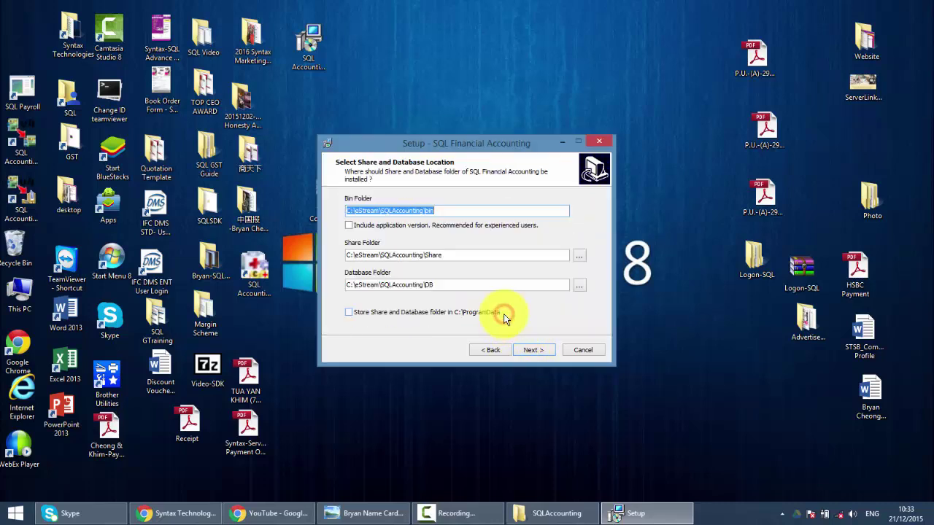
{"action": "left_click", "coordinate": [530, 350]}
{"action": "left_click", "coordinate": [535, 350]}
{"action": "left_click", "coordinate": [535, 352]}
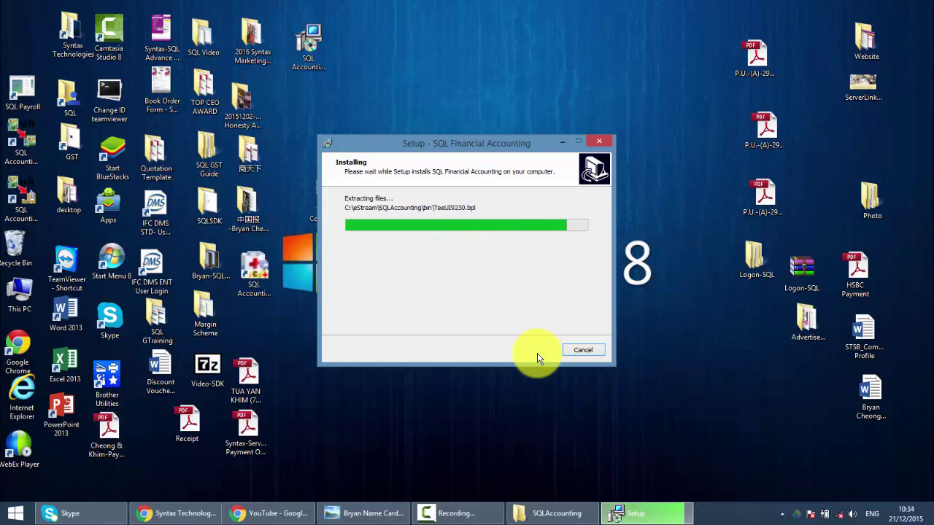
{"action": "left_click", "coordinate": [537, 353]}
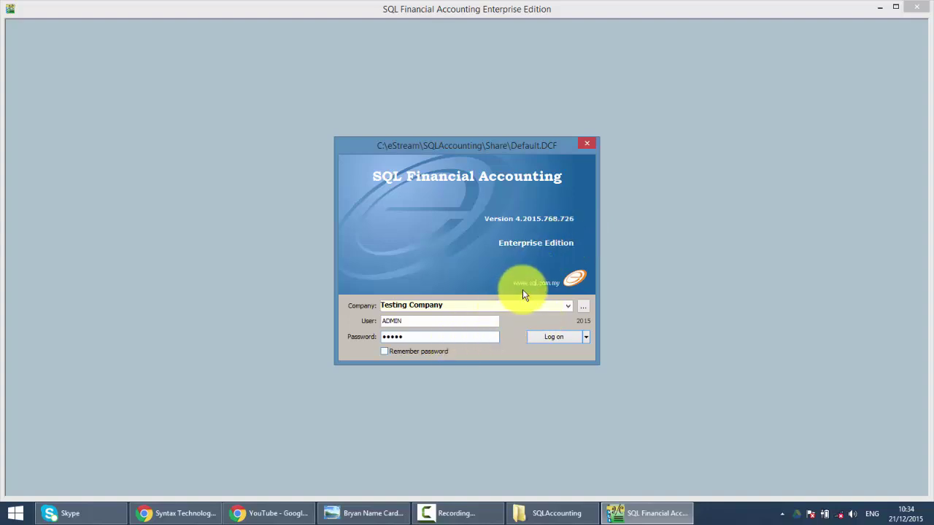
Step: Log on and check the Sales Invoice list shows 10 invoices totalling 55,000.50
{"action": "left_click", "coordinate": [545, 339]}
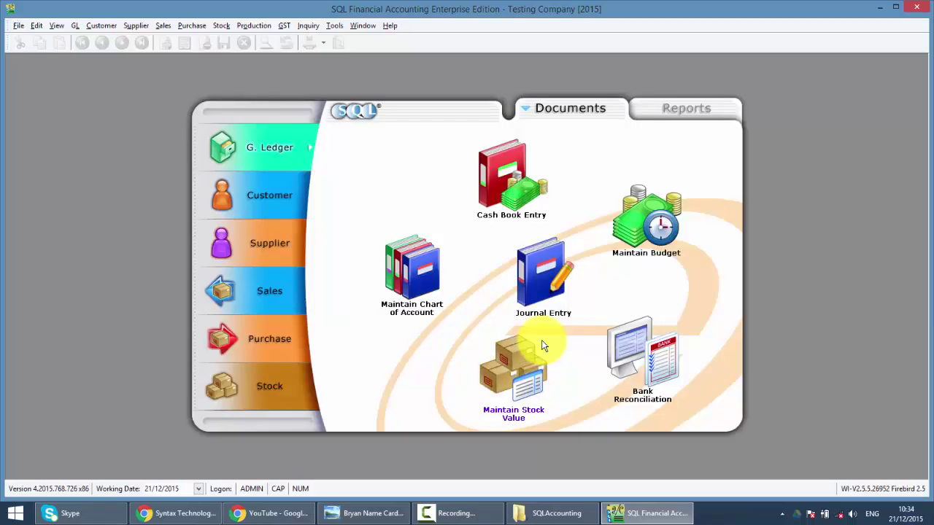
{"action": "left_click", "coordinate": [295, 299]}
{"action": "left_click", "coordinate": [558, 292]}
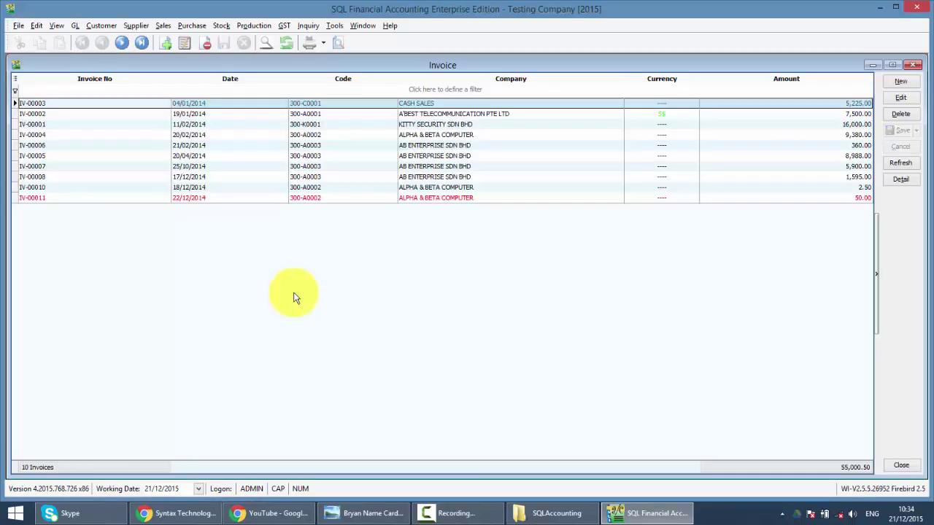
{"action": "left_click", "coordinate": [912, 64]}
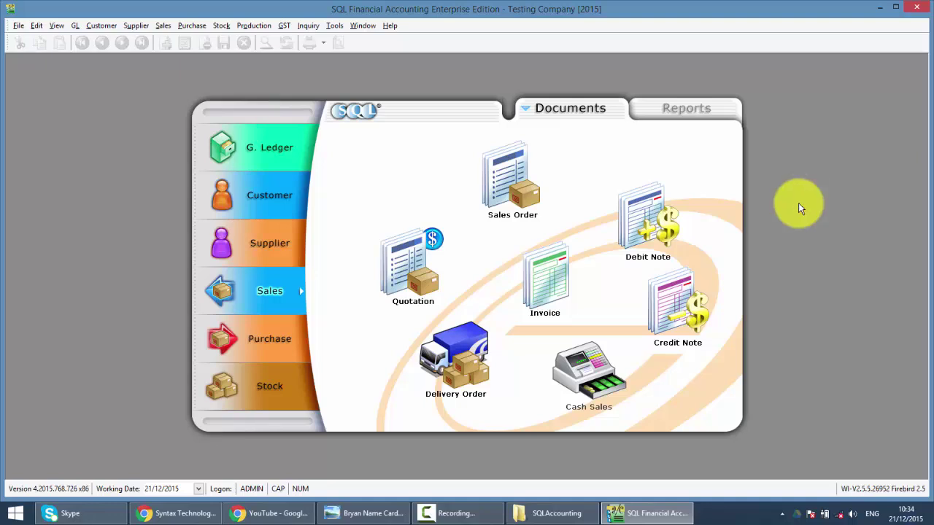
Step: Run Tools > Analyse Data Integrity through all 17 tasks, then close the dialog
{"action": "left_click", "coordinate": [335, 27]}
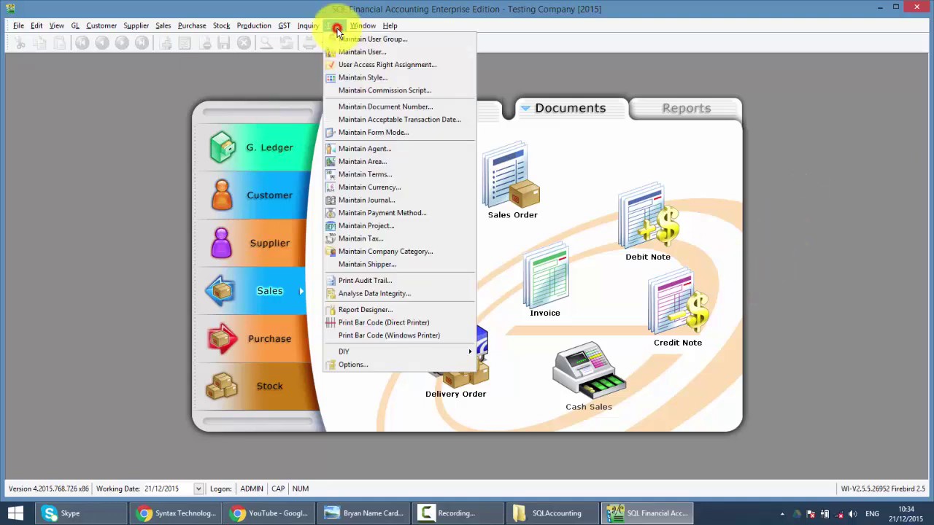
{"action": "left_click", "coordinate": [408, 295]}
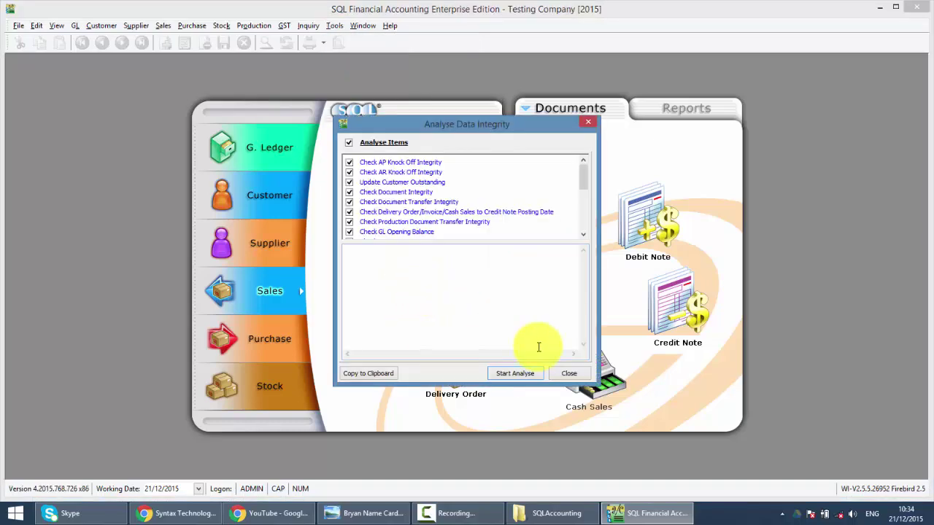
{"action": "left_click", "coordinate": [524, 374]}
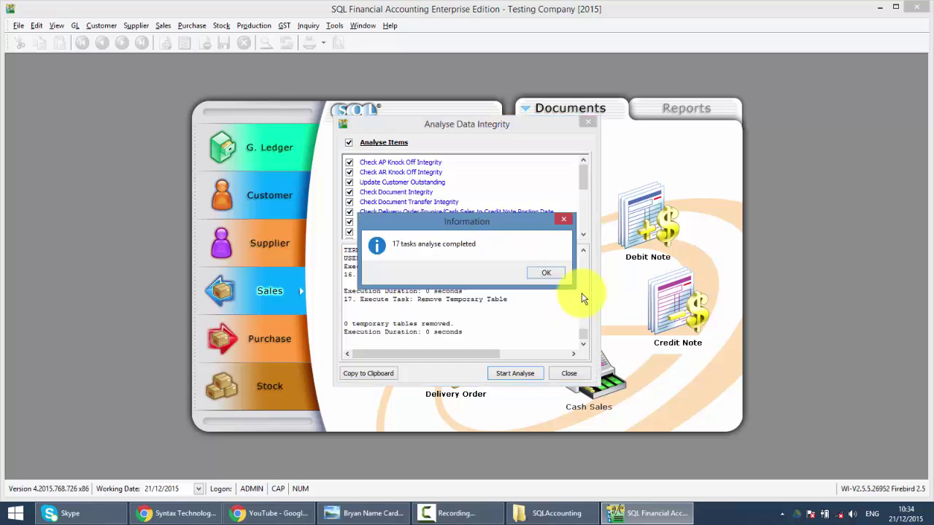
{"action": "left_click", "coordinate": [556, 275]}
{"action": "left_click", "coordinate": [590, 124]}
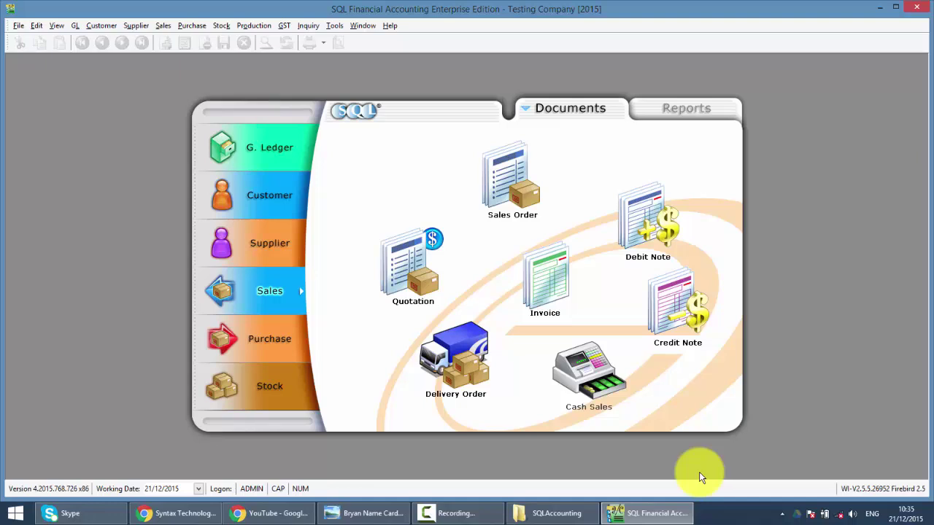
Step: Scroll through the Syntax Technologies Facebook page in Chrome
{"action": "left_click", "coordinate": [201, 517]}
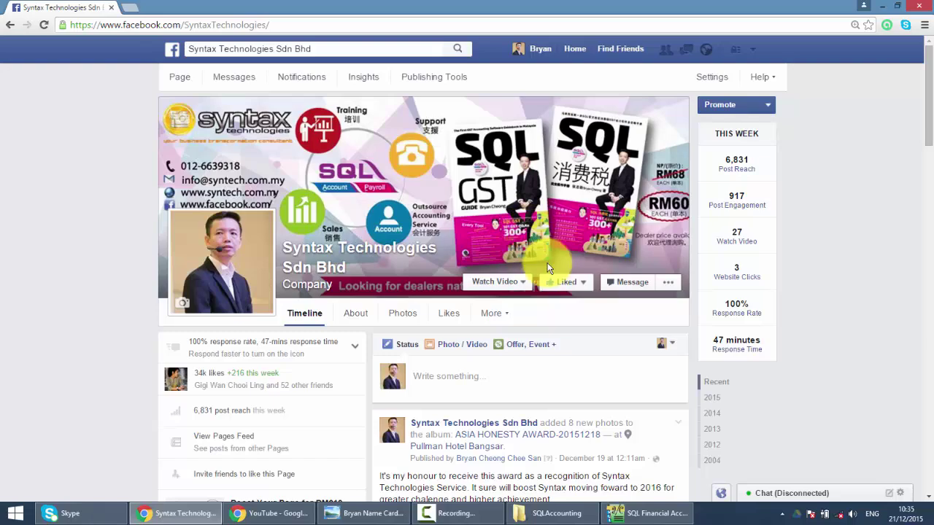
{"action": "scroll", "coordinate": [475, 302], "scroll_direction": "down", "scroll_amount": 10}
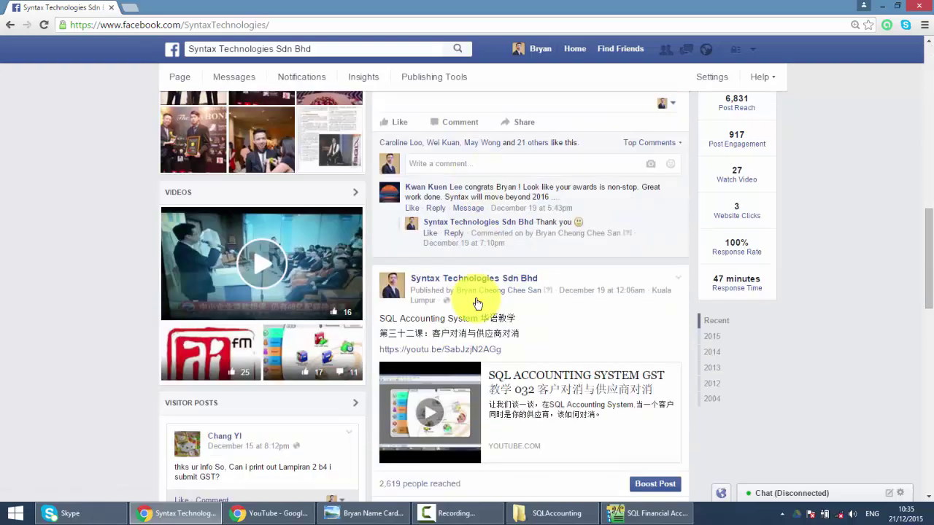
{"action": "scroll", "coordinate": [476, 302], "scroll_direction": "down", "scroll_amount": 4}
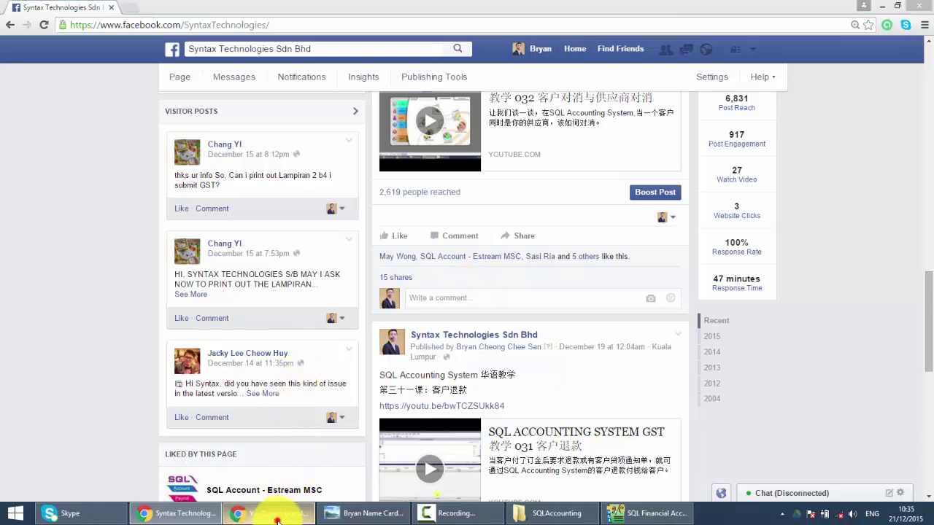
Step: Look over the YouTube demo video links page, then return to the business card image
{"action": "left_click", "coordinate": [270, 512]}
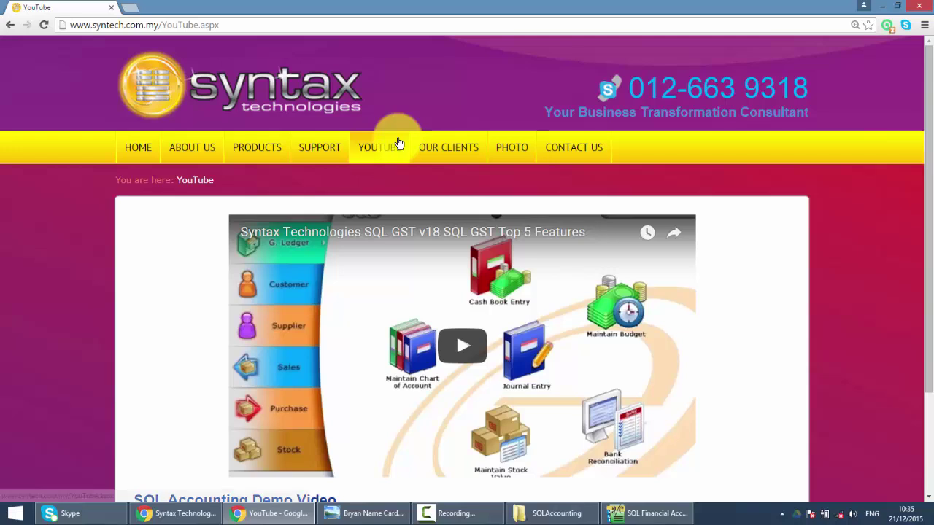
{"action": "scroll", "coordinate": [341, 212], "scroll_direction": "down", "scroll_amount": 2}
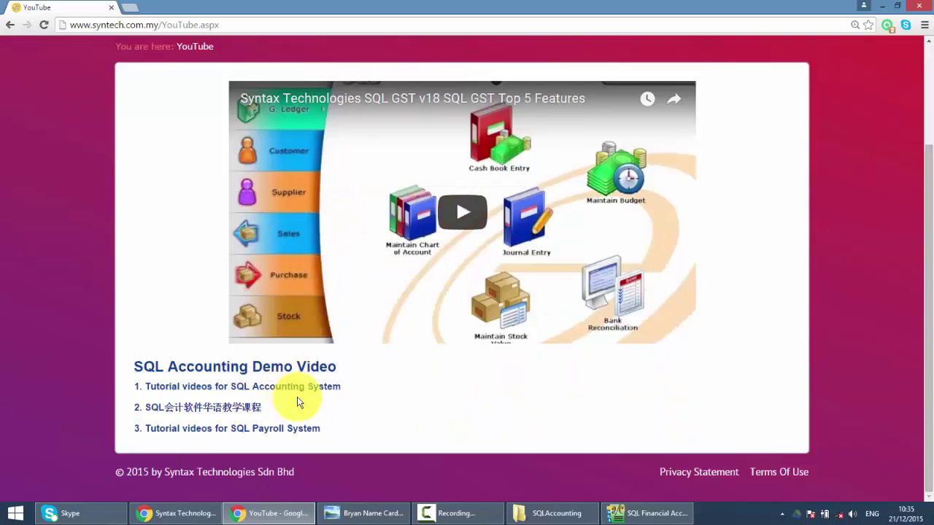
{"action": "left_click", "coordinate": [343, 513]}
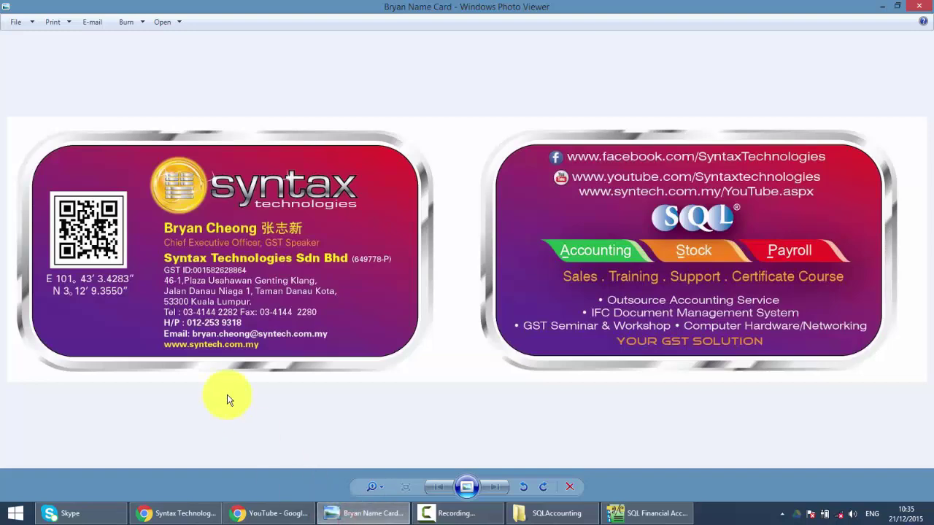